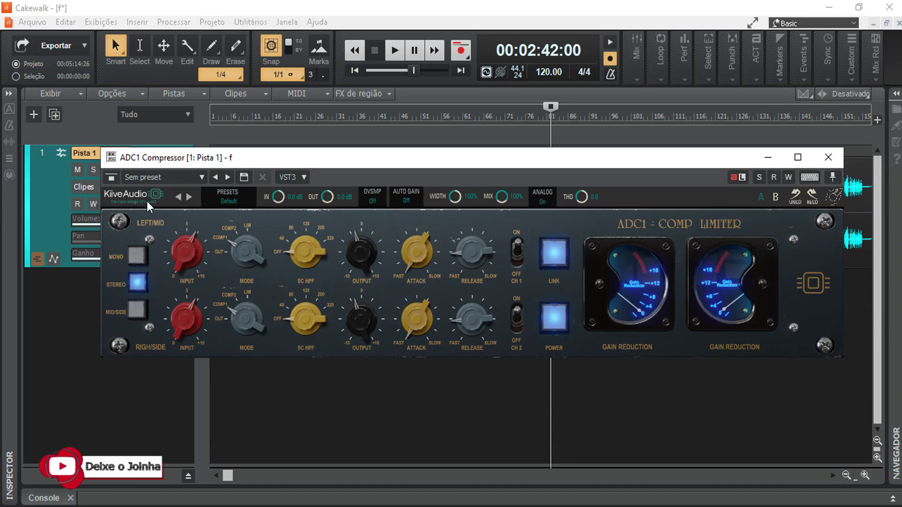
Browse the compressor's factory preset categories, including Vocals, and look over the available oversampling options
left_click(226, 198)
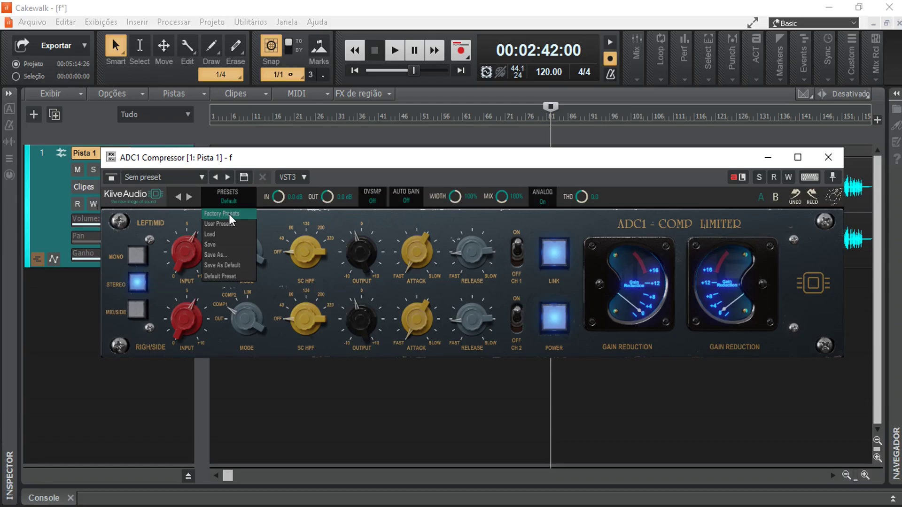
mouse_move(228, 211)
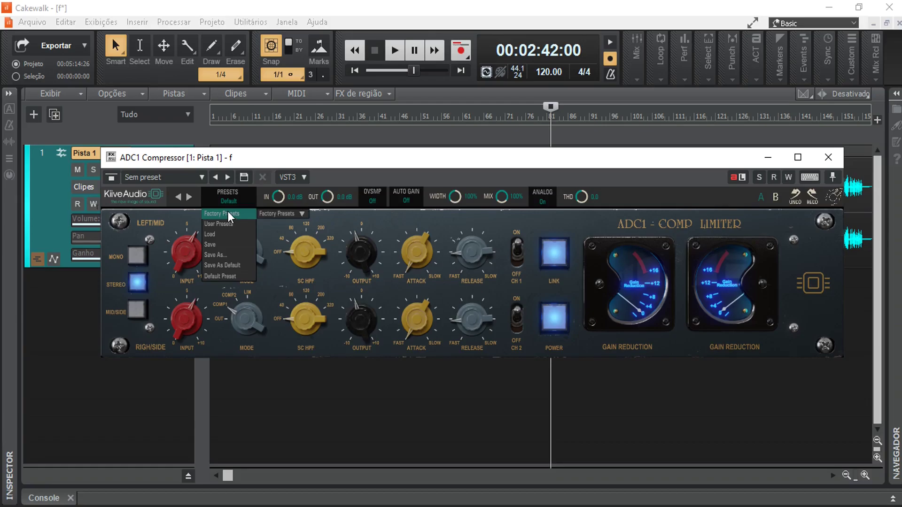
left_click(295, 213)
mouse_move(284, 227)
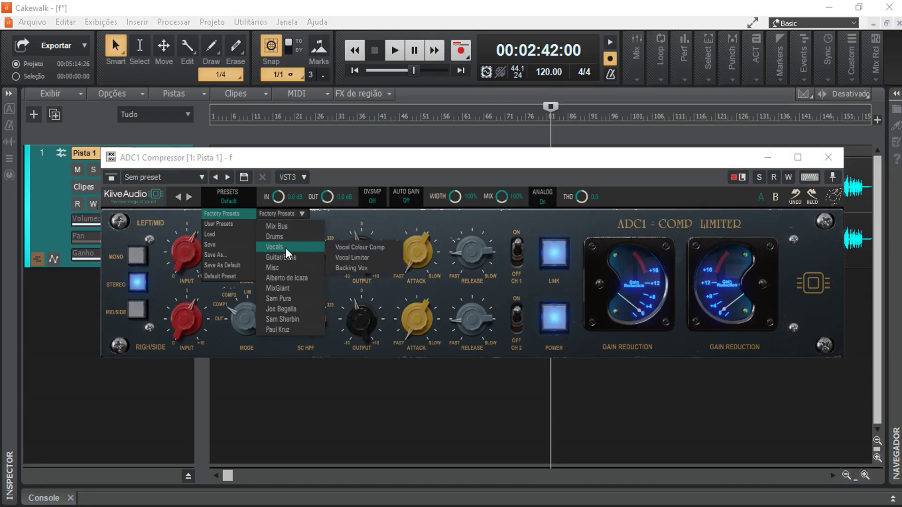
mouse_move(297, 259)
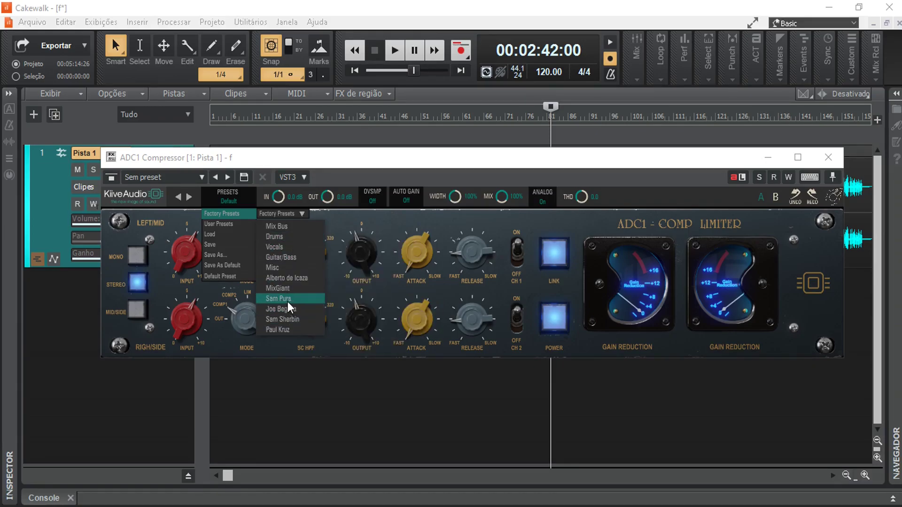
mouse_move(293, 277)
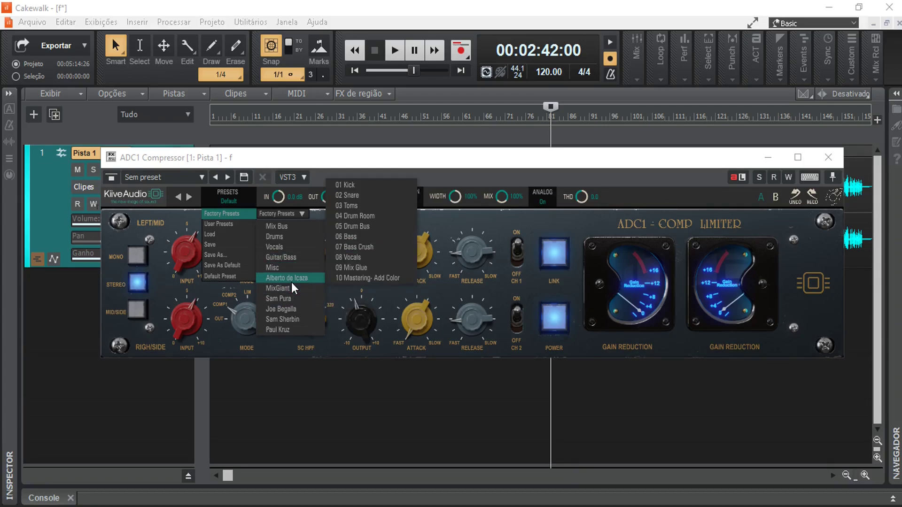
left_click(275, 200)
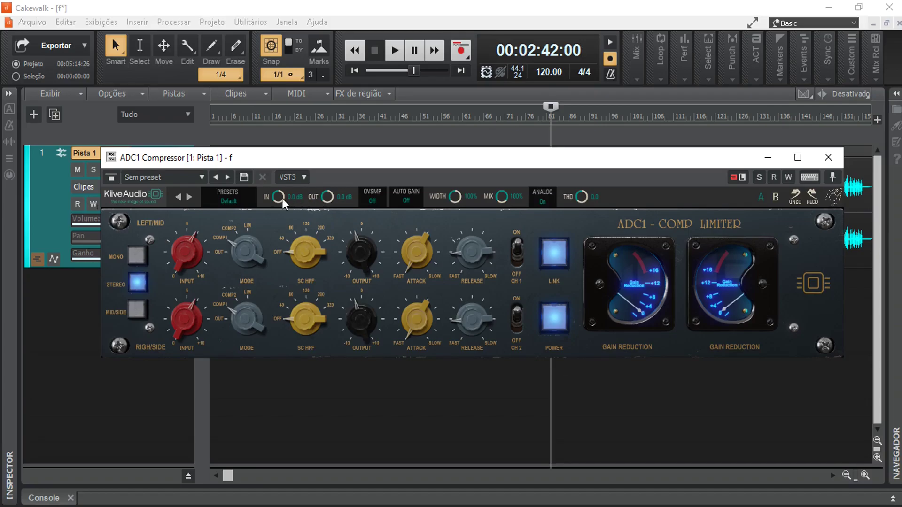
left_click(372, 201)
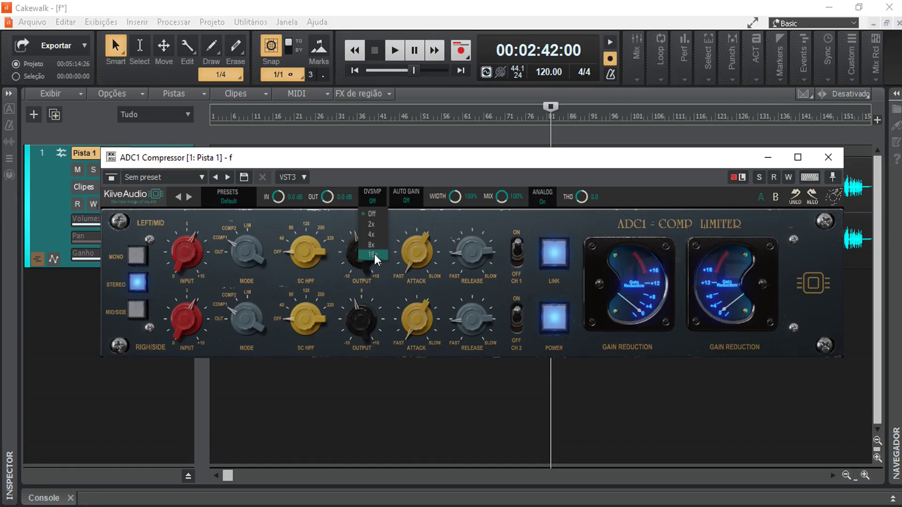
left_click(374, 202)
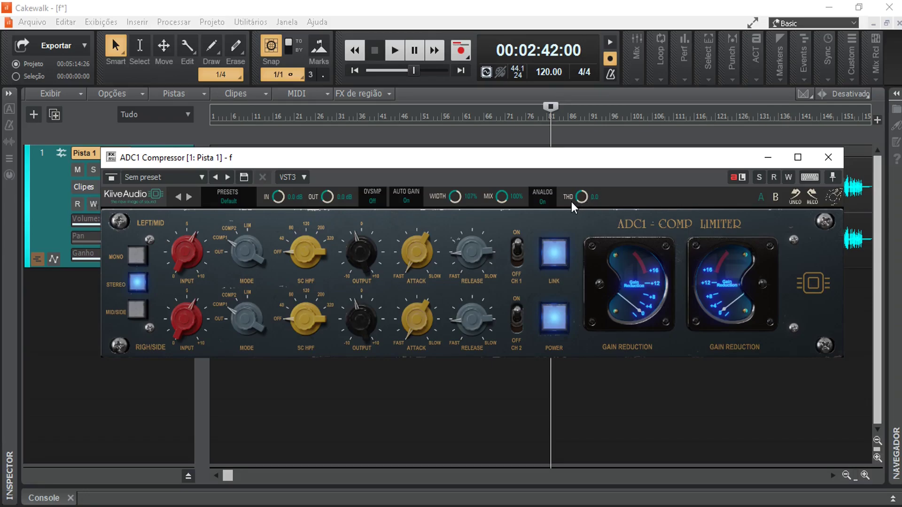
Compare the compressor's A and B settings by alternating between them twice, finishing on A
left_click(774, 196)
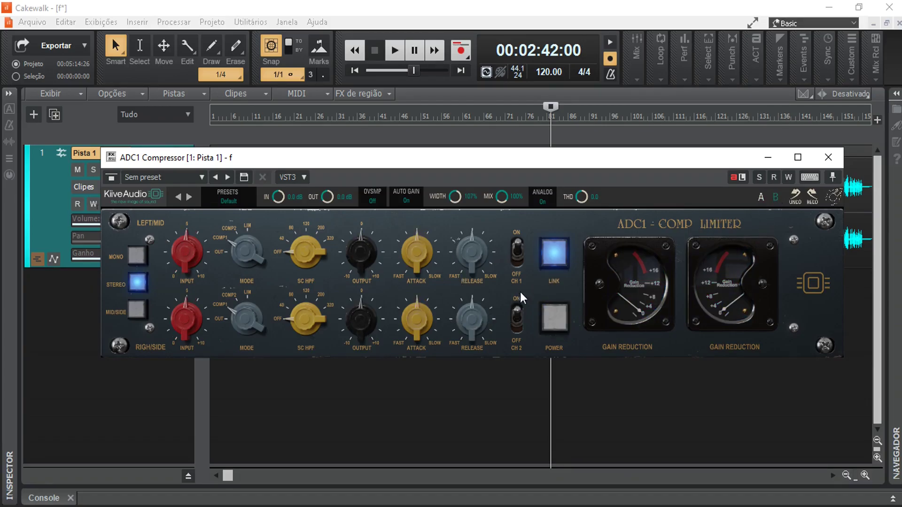
left_click(761, 196)
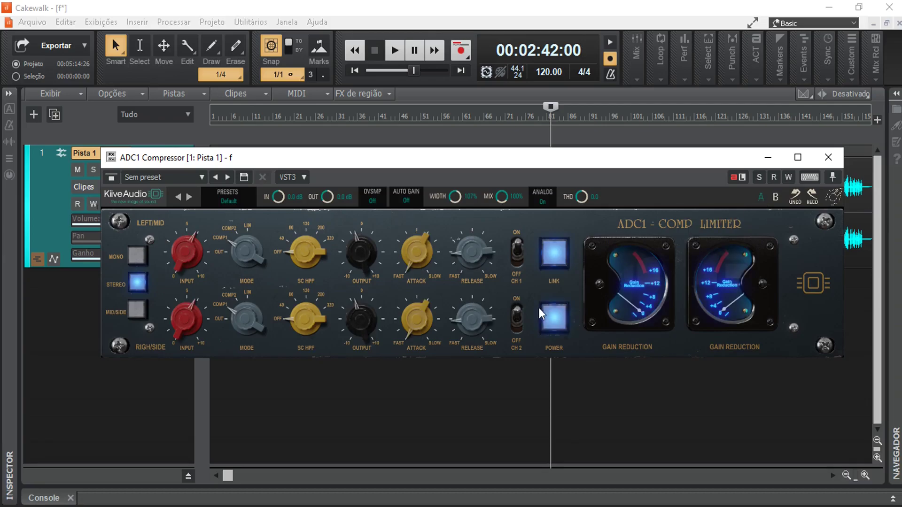
left_click(775, 197)
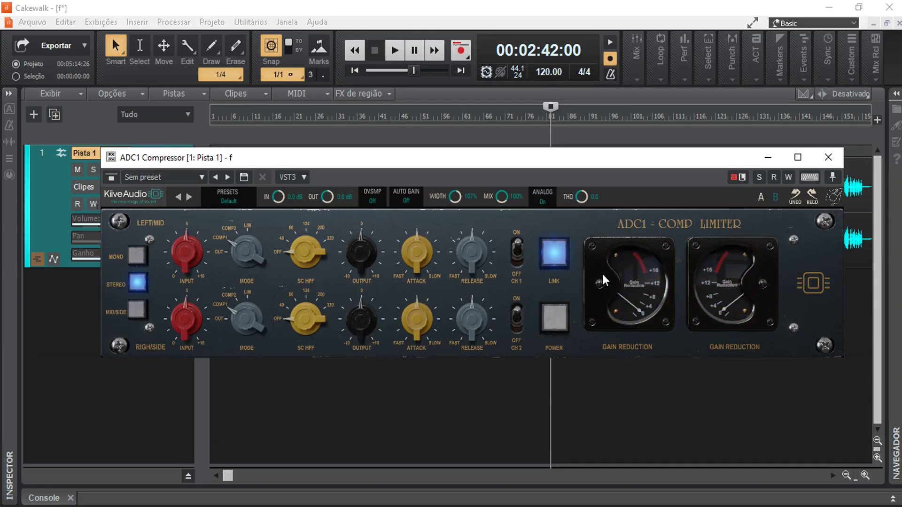
left_click(762, 196)
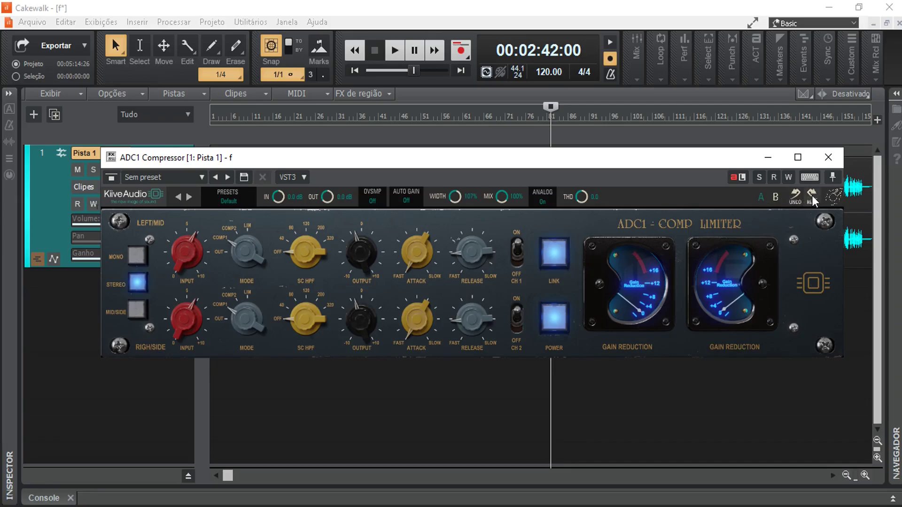
Try undo and redo on the compressor's Link state and view the plugin's GUI options
left_click(795, 196)
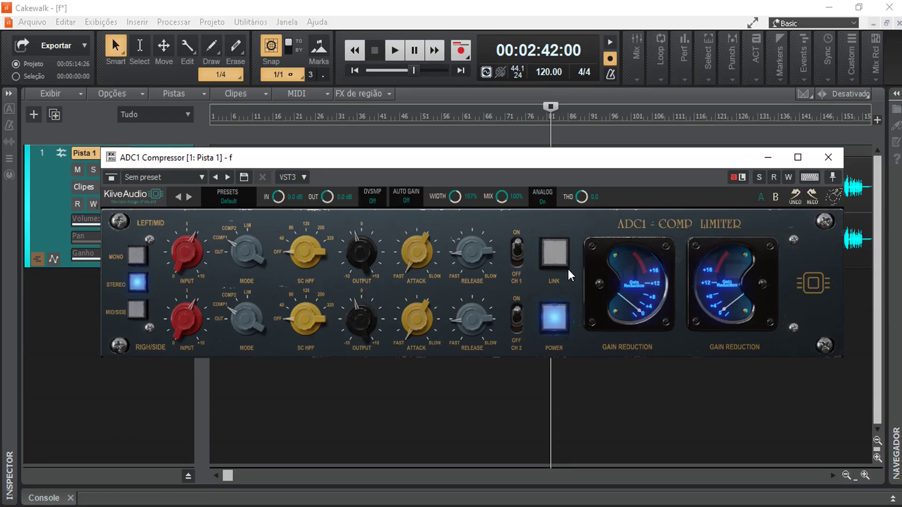
left_click(810, 198)
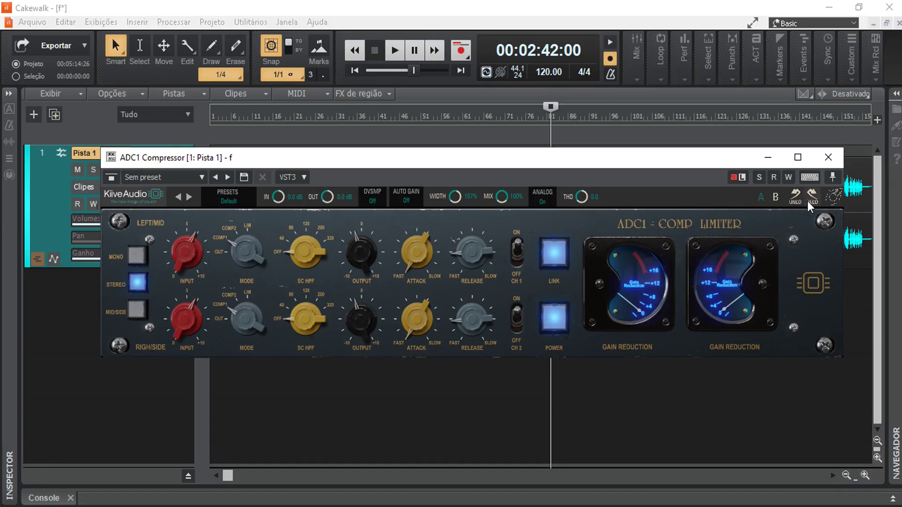
left_click(833, 197)
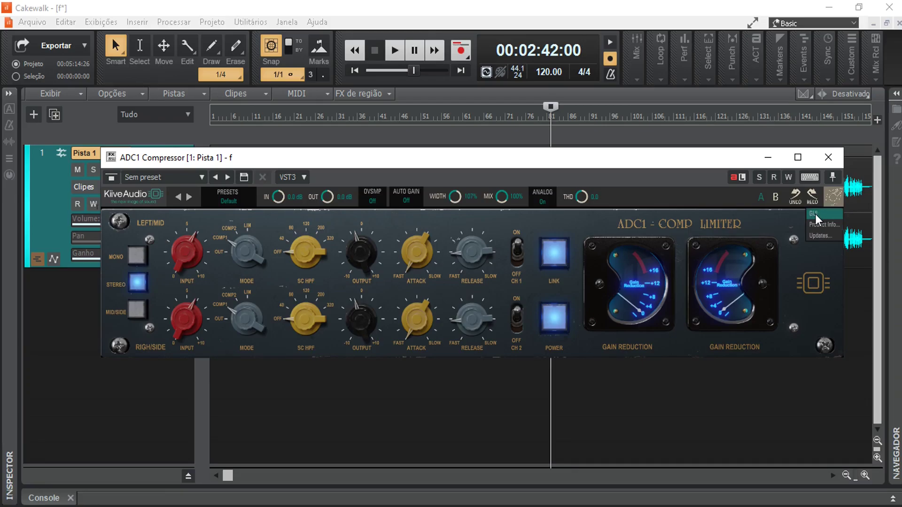
mouse_move(815, 213)
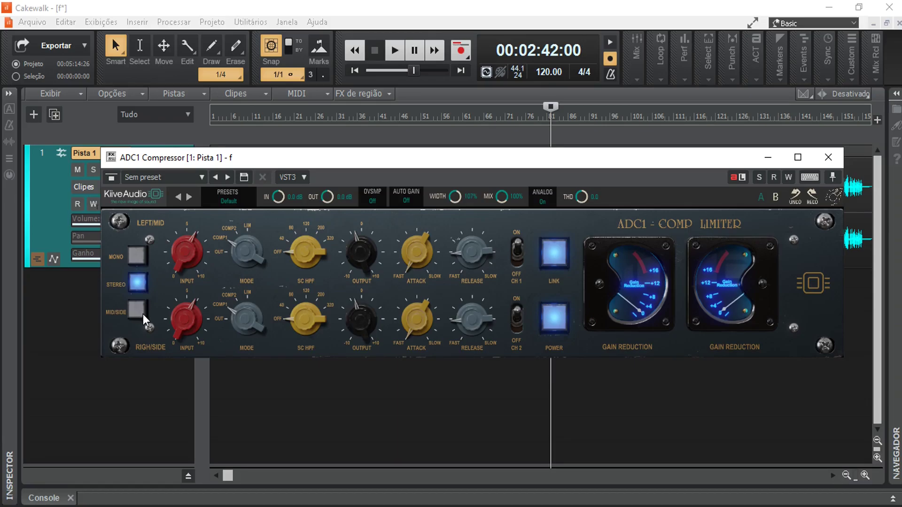
Try the Mono, Stereo and Mid/Side channel modes of the compressor
left_click(137, 257)
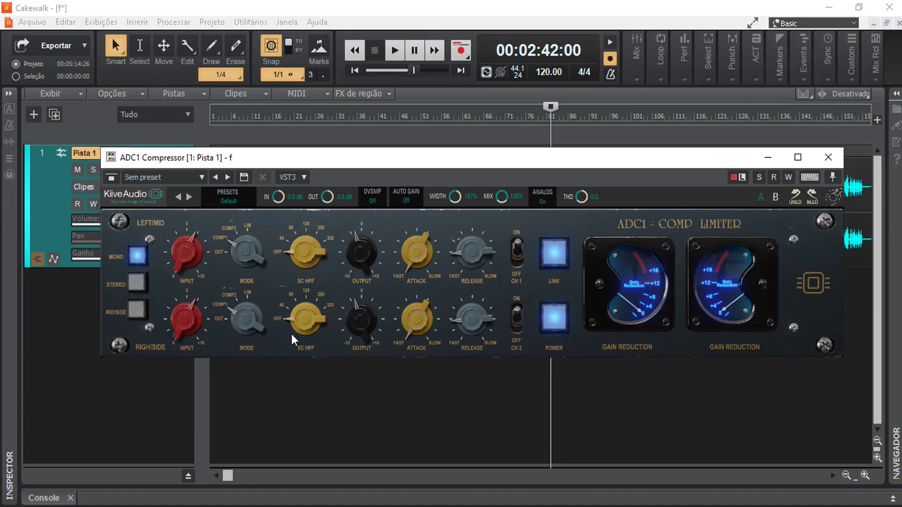
left_click(138, 282)
left_click(138, 310)
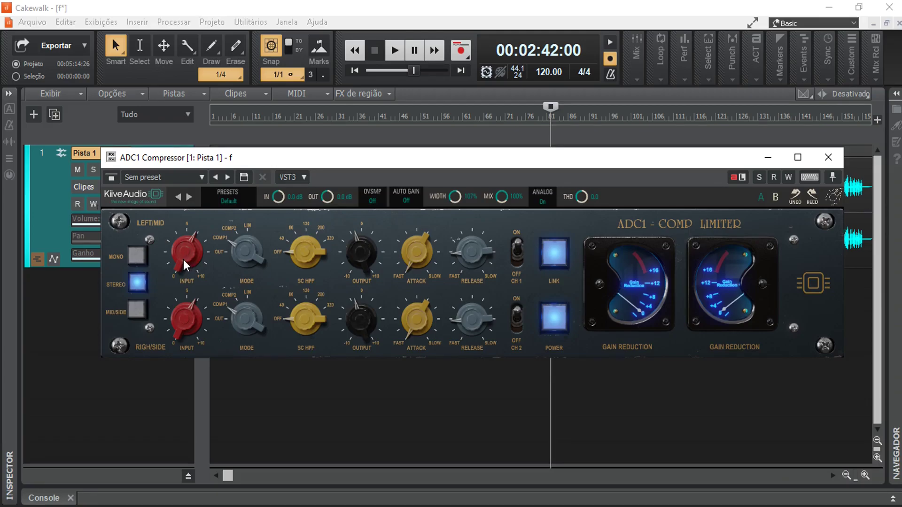
Step the linked compressor Mode through Comp2 and Lim, and return it to Out
left_click_drag(177, 265, 179, 251)
left_click_drag(234, 254, 231, 267)
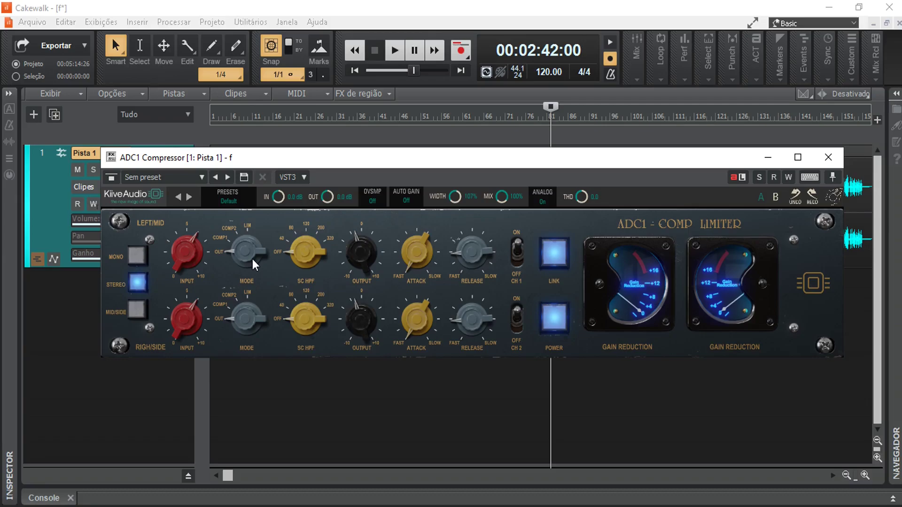
left_click(218, 239)
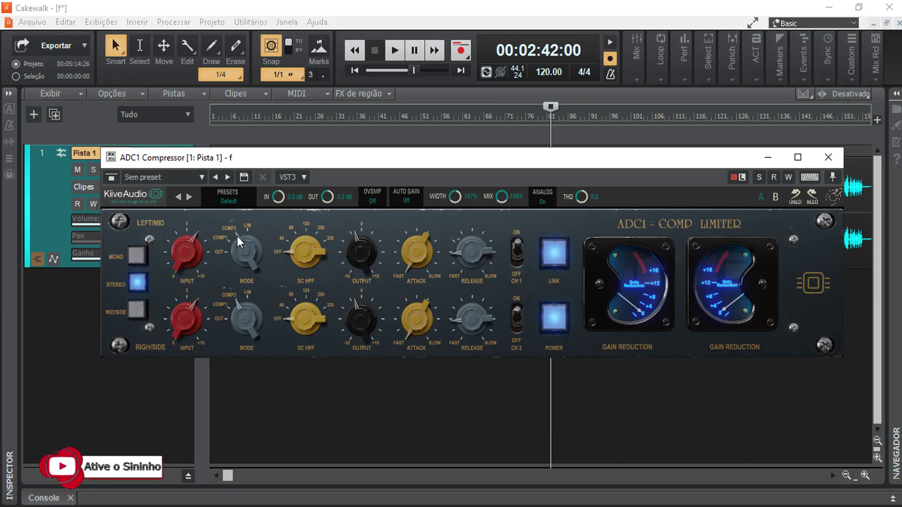
left_click(242, 238)
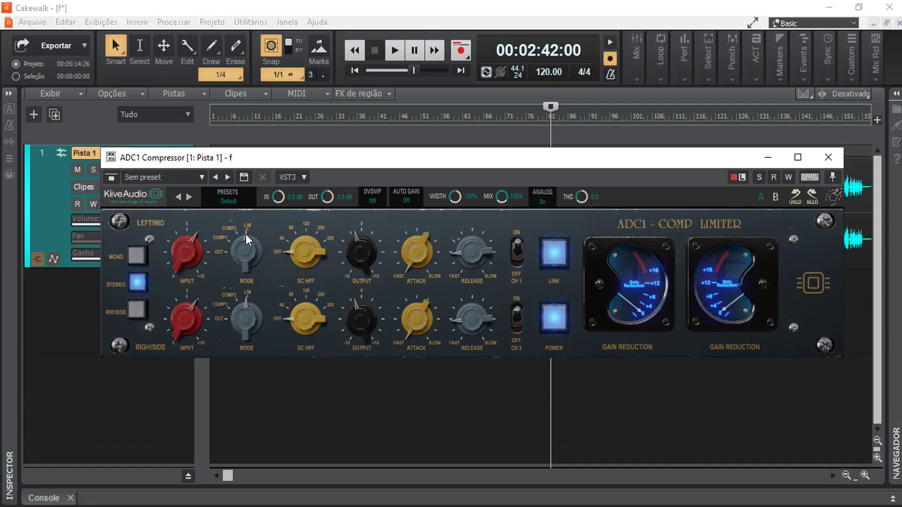
left_click(244, 235)
left_click_drag(233, 255, 226, 294)
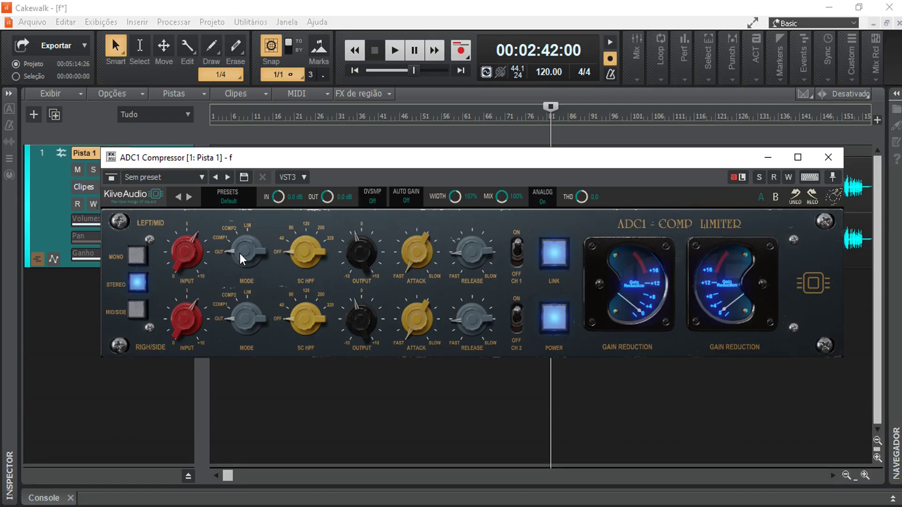
Cycle the linked Mode from Comp1 through Comp2 and Lim, and set it back to Comp1
left_click_drag(240, 259, 222, 245)
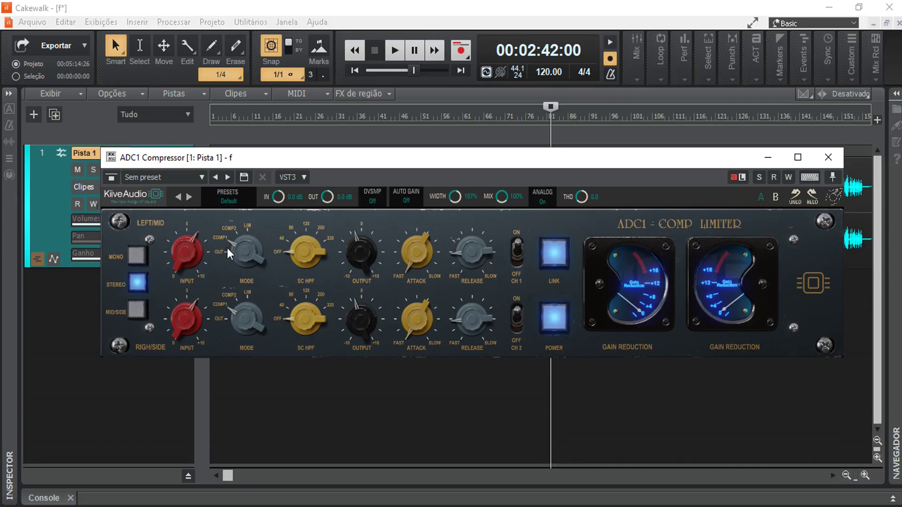
left_click_drag(234, 245, 238, 241)
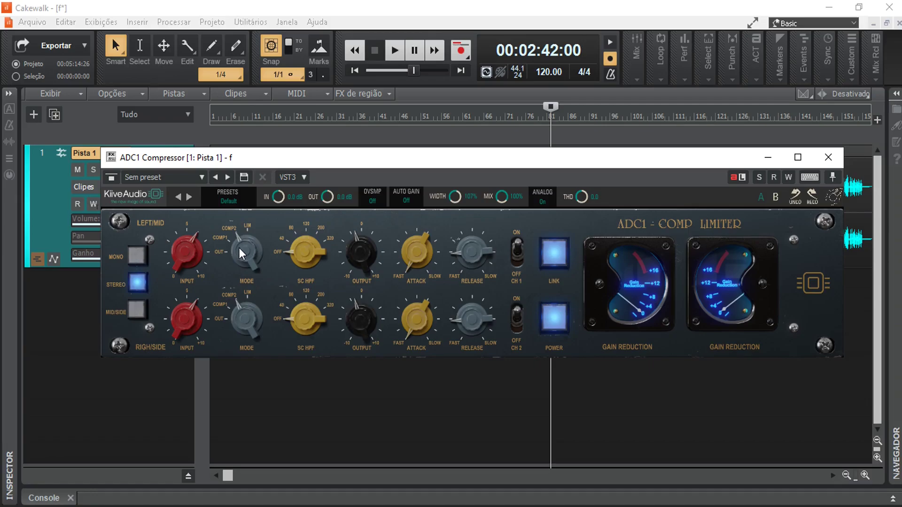
left_click_drag(239, 248, 255, 227)
left_click_drag(244, 239, 238, 277)
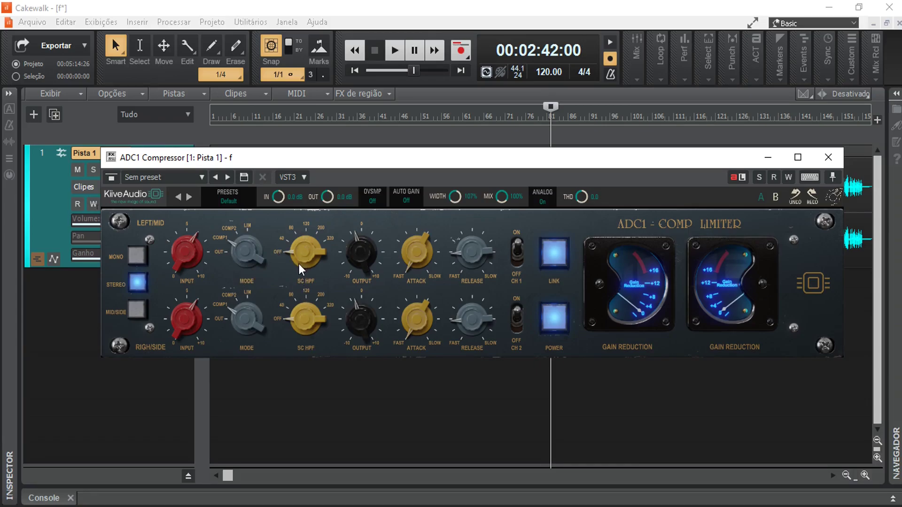
Raise the linked sidechain high-pass filter to about 40 and set the Output level to 0
mouse_move(298, 254)
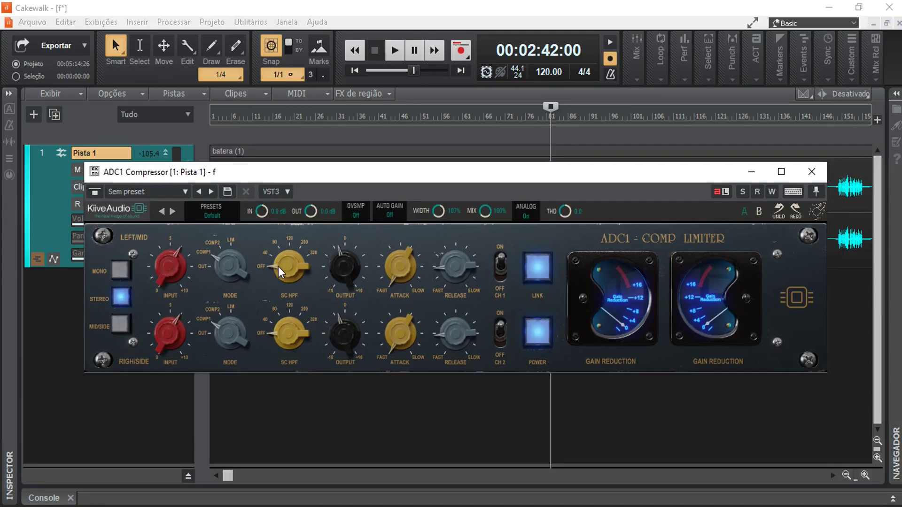
left_click_drag(271, 265, 298, 274)
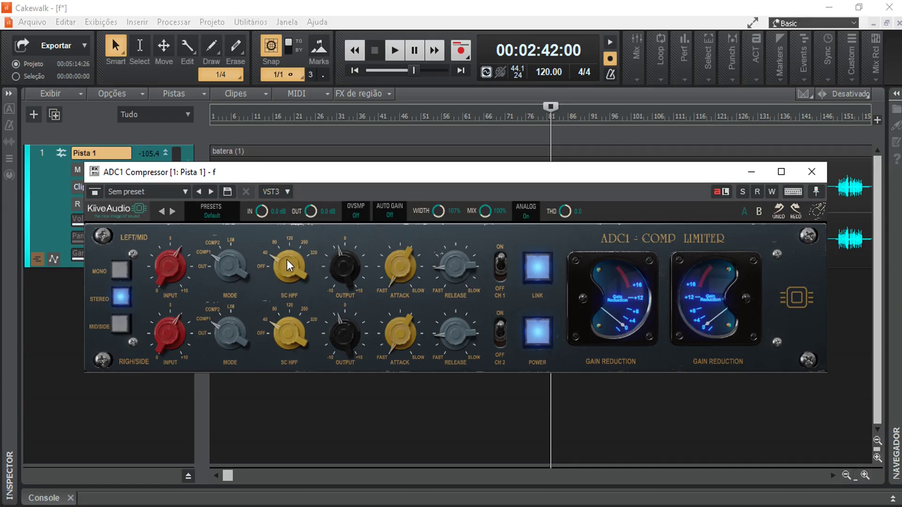
mouse_move(275, 257)
left_mouse_down()
mouse_move(278, 274)
mouse_move(277, 261)
left_mouse_up()
mouse_move(169, 272)
left_mouse_down()
mouse_move(167, 259)
mouse_move(170, 274)
left_mouse_up()
mouse_move(344, 261)
left_mouse_down()
mouse_move(345, 281)
mouse_move(345, 270)
left_mouse_up()
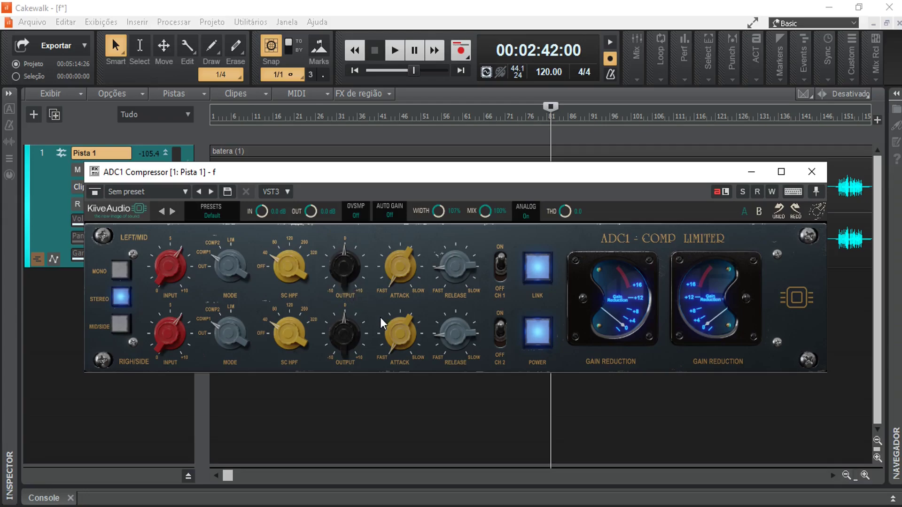
Set the sidechain high-pass filter to about 80 on both channels and unlink the channels
mouse_move(393, 274)
left_click_drag(390, 266, 475, 296)
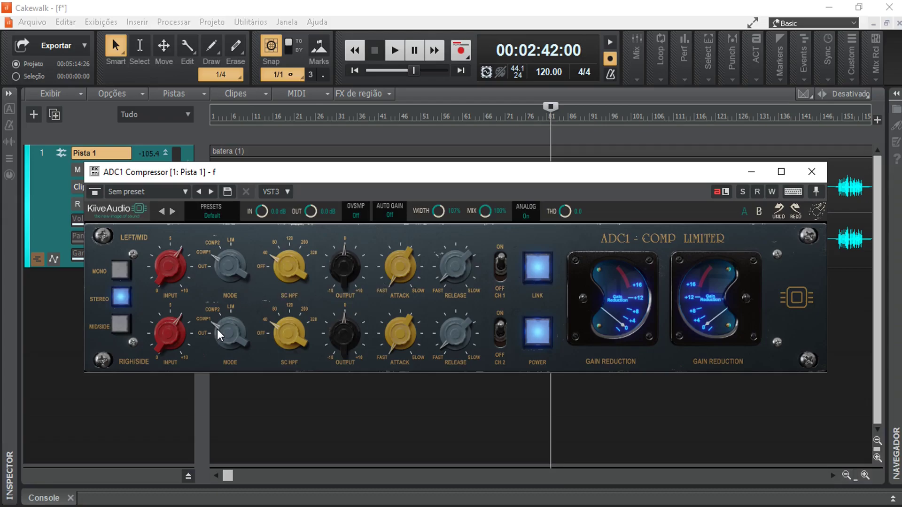
mouse_move(275, 268)
left_mouse_down()
mouse_move(293, 239)
mouse_move(284, 263)
left_mouse_up()
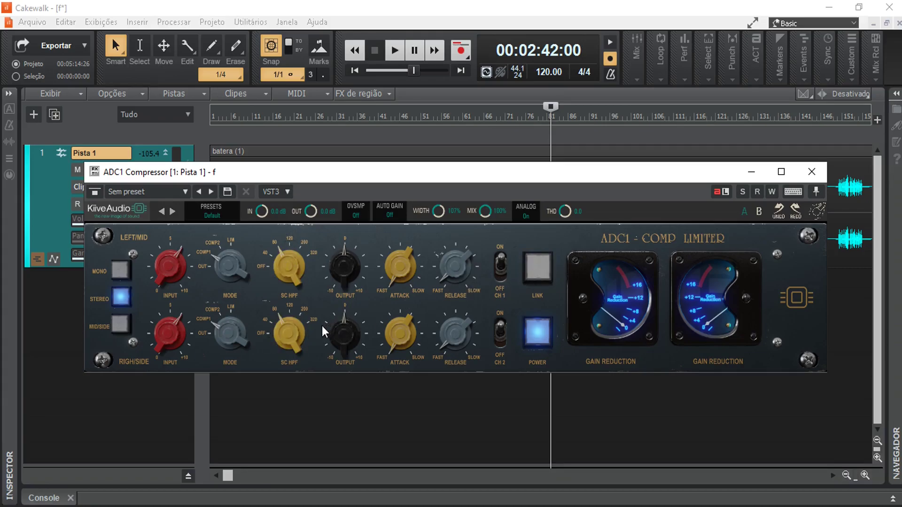
Adjust the Left/Mid channel's Attack independently of the Right/Side channel
mouse_move(289, 269)
left_mouse_down()
mouse_move(304, 239)
mouse_move(292, 270)
left_mouse_up()
mouse_move(393, 273)
left_click_drag(396, 250, 415, 269)
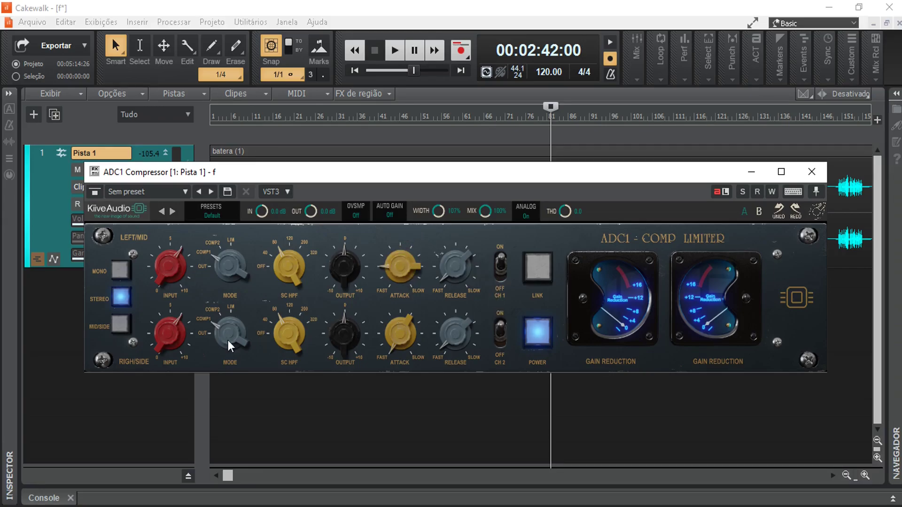
In Mid/Side mode, raise the Left/Mid sidechain high-pass filter to about 120, and return to Stereo mode
left_click(115, 324)
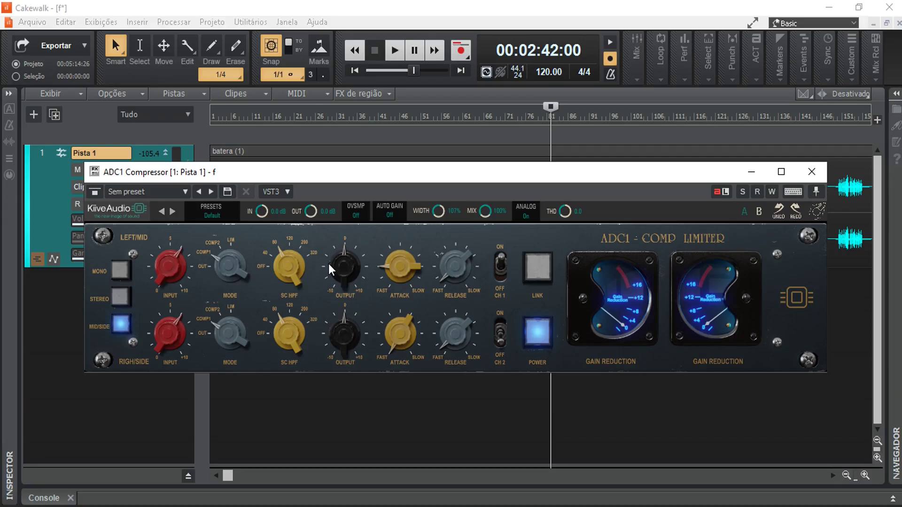
left_click_drag(289, 266, 290, 249)
left_click(119, 294)
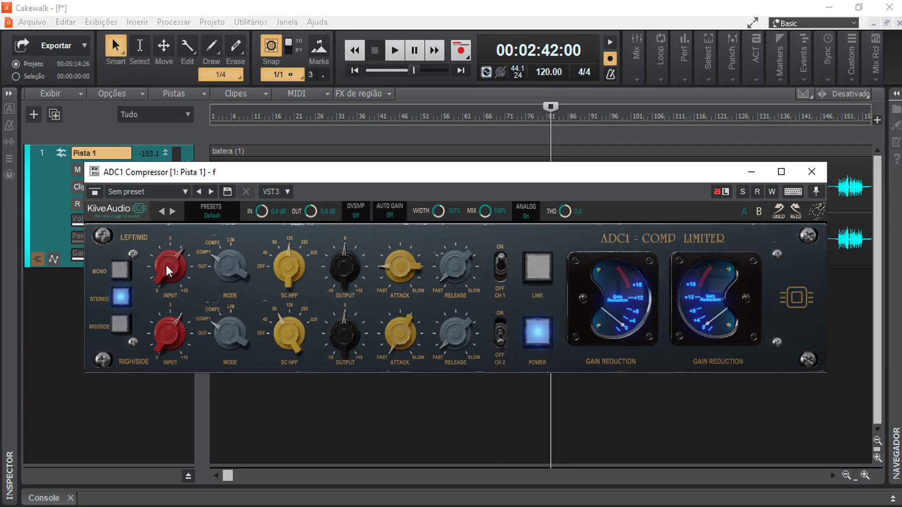
Set the Left/Mid Input to about 1.92 dB and switch channel 2 on
mouse_move(162, 270)
left_mouse_down()
mouse_move(162, 257)
mouse_move(162, 275)
left_mouse_up()
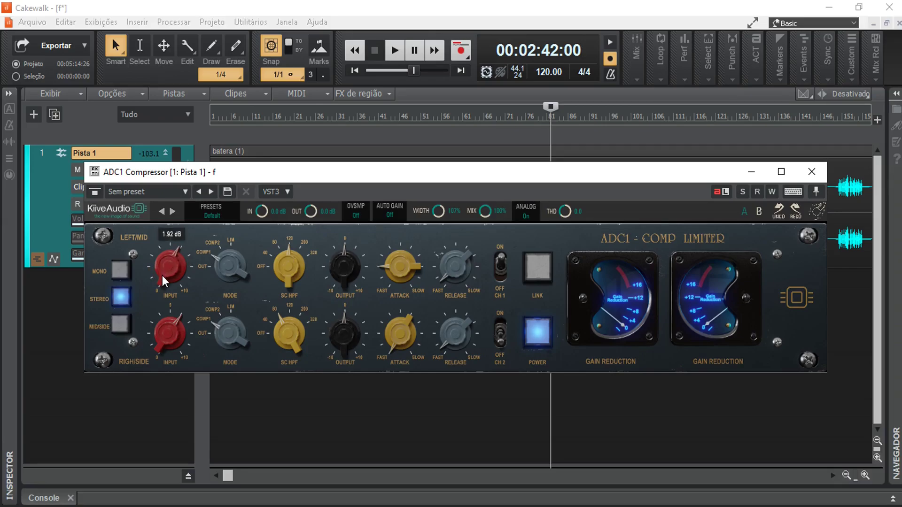
left_click(499, 333)
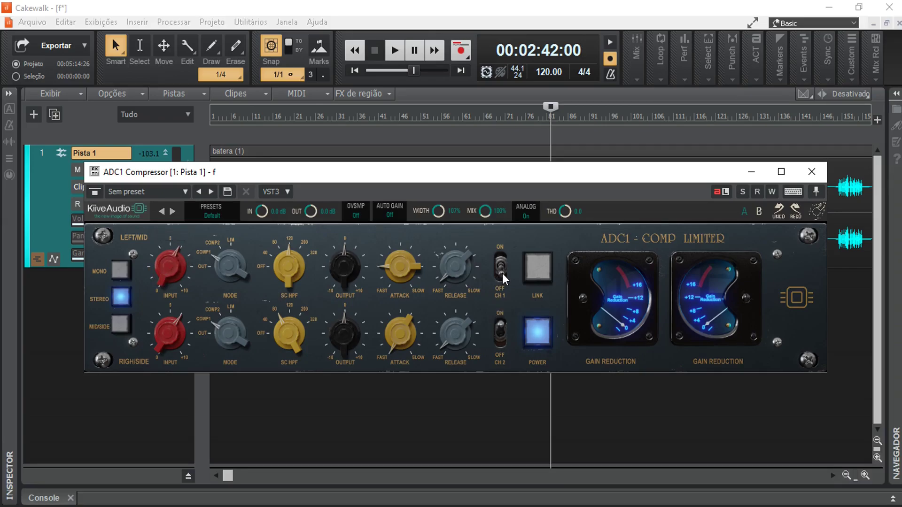
Link the two channels so their settings match, and toggle the channel 2 switch
left_click(531, 275)
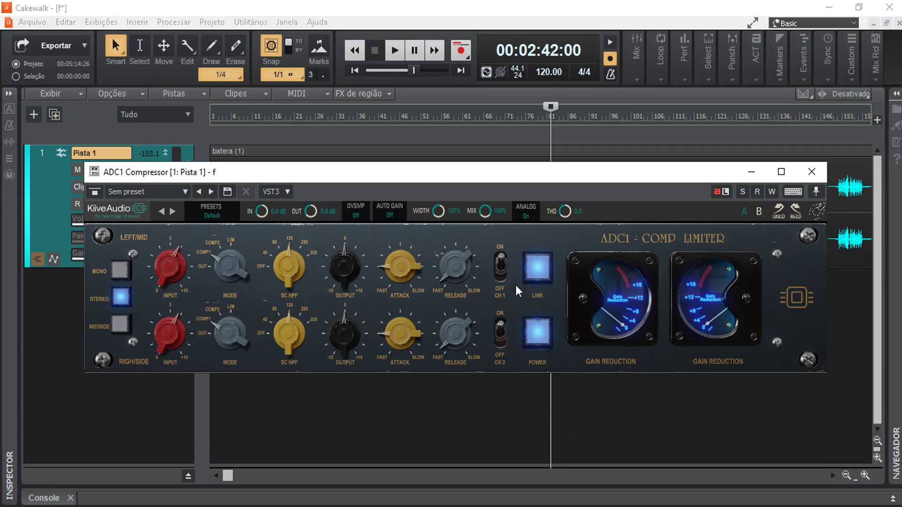
left_click(500, 334)
left_click(499, 341)
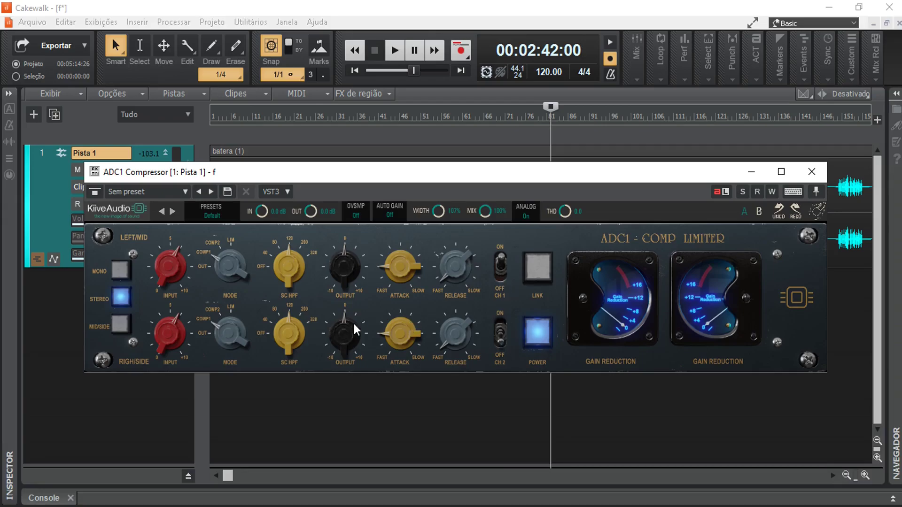
Change the processing to Mid/Side and return it to Stereo, with the two channels linked again
mouse_move(173, 263)
left_click(119, 325)
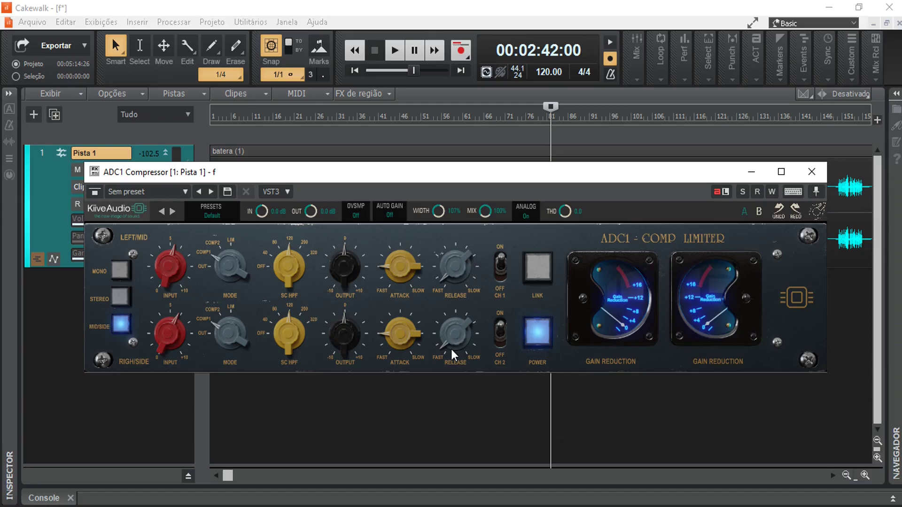
left_click(123, 296)
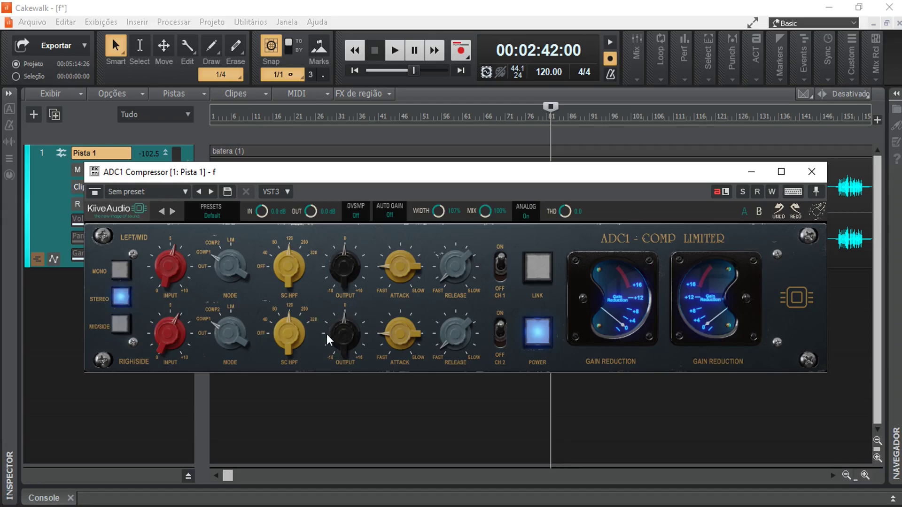
left_click(539, 268)
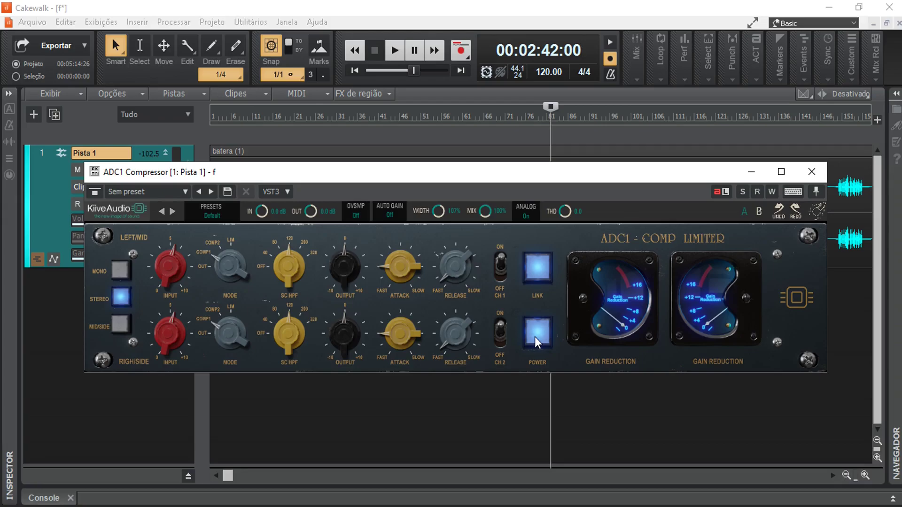
Switch the compressor's power off and back on twice
left_click(535, 334)
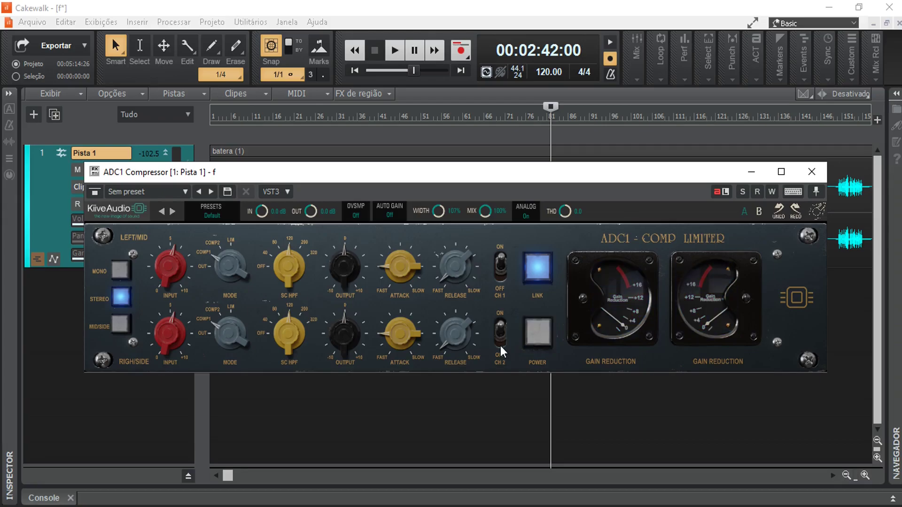
left_click(542, 337)
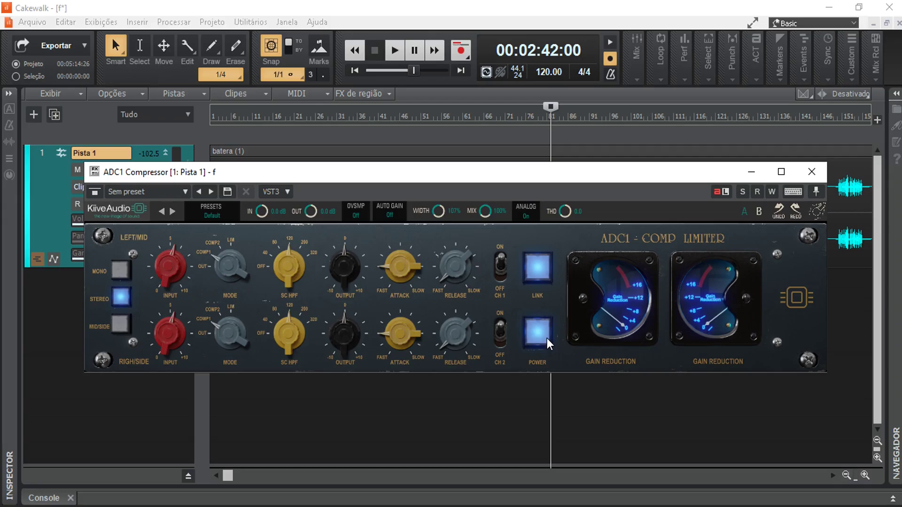
left_click(546, 339)
left_click(534, 340)
Move the plugin window off the waveform, set the playback position to 00:02:30:00, and return the window over the track
left_click_drag(536, 175, 562, 263)
left_click(525, 157)
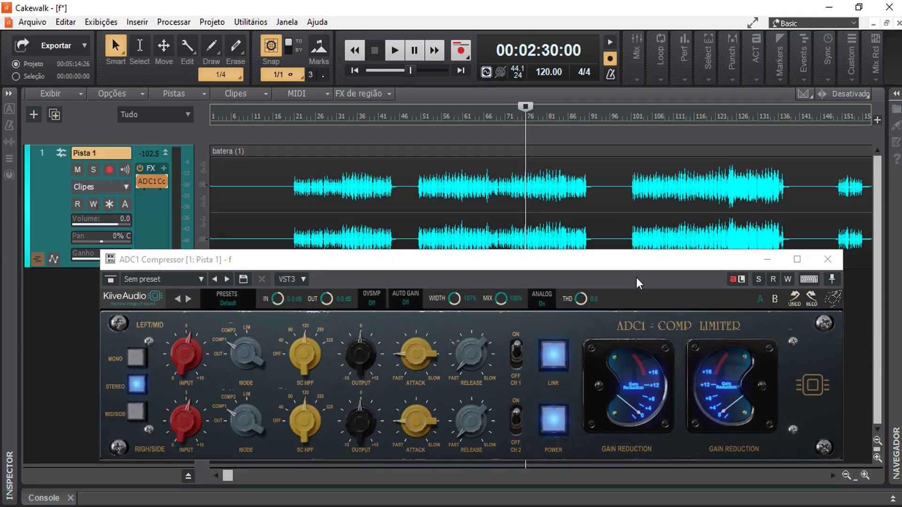
left_click_drag(638, 266, 641, 174)
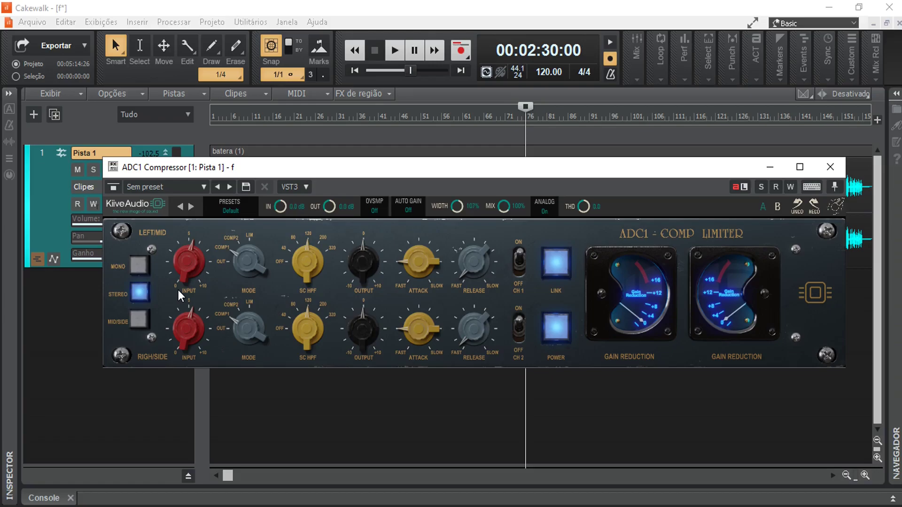
Play the drums while raising the linked Input and lowering the sidechain high-pass filter to about 40 on both channels
key("space")
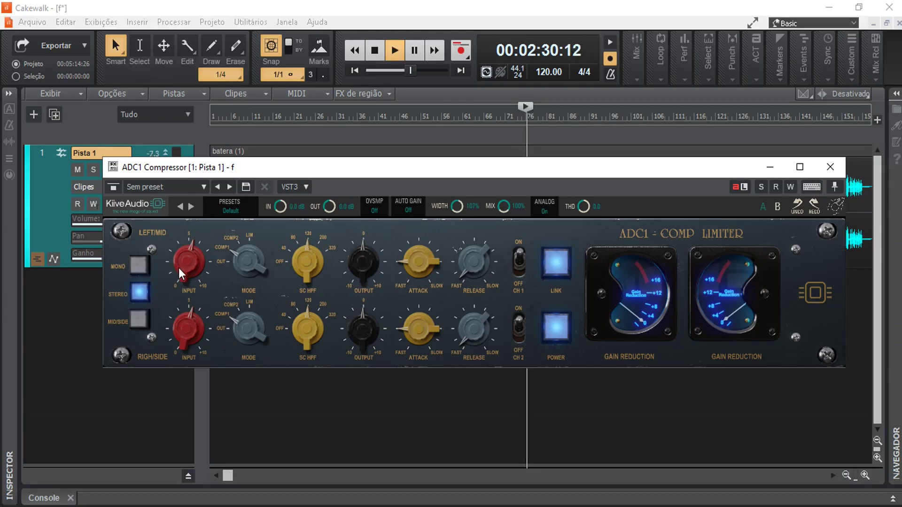
left_click_drag(186, 269, 185, 258)
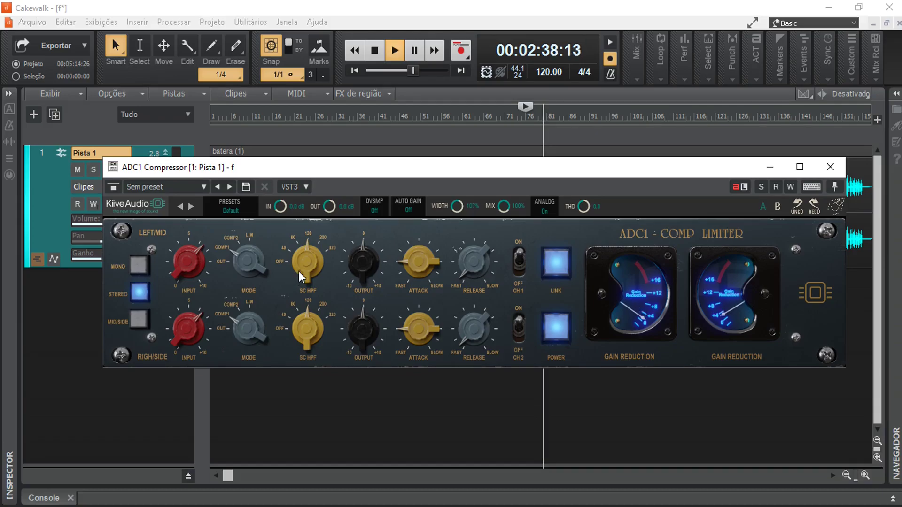
left_click_drag(302, 253, 295, 270)
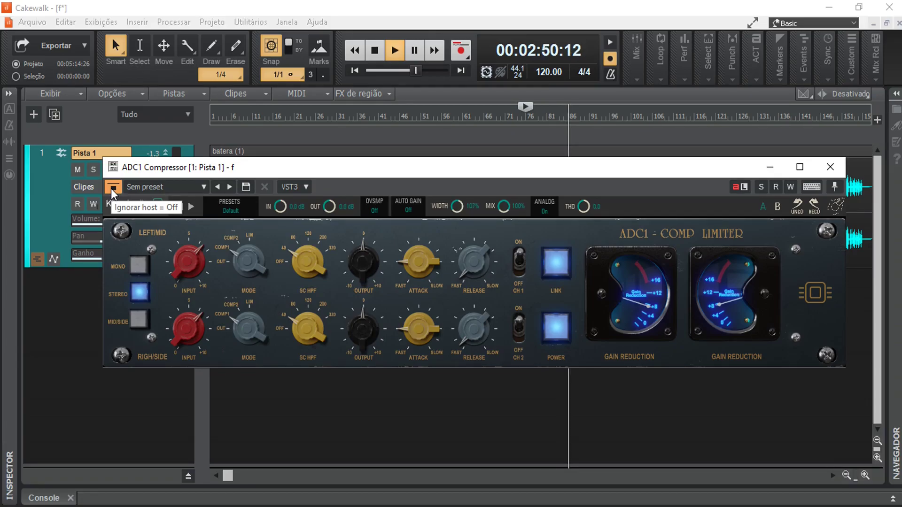
Lower the linked Output to about -1.2 dB and toggle the host bypass to compare the sound
left_click_drag(355, 256, 356, 266)
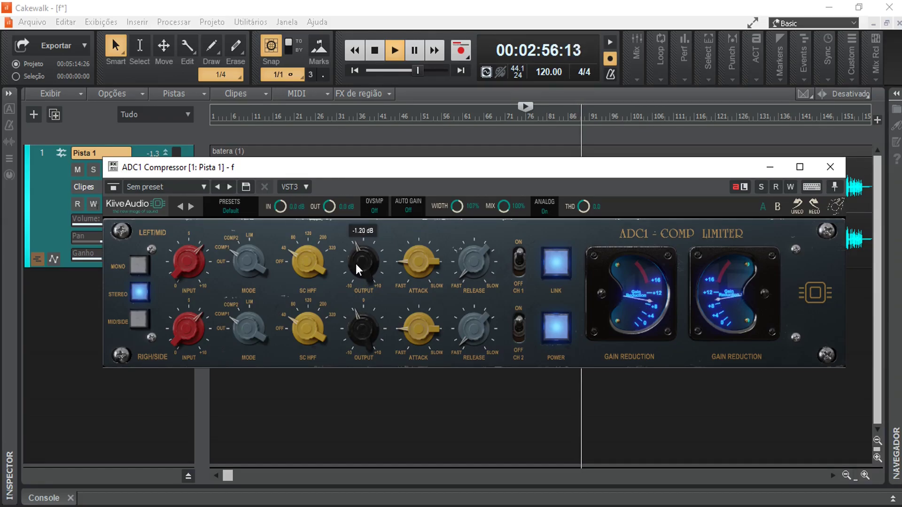
scroll(357, 269, "up", 1)
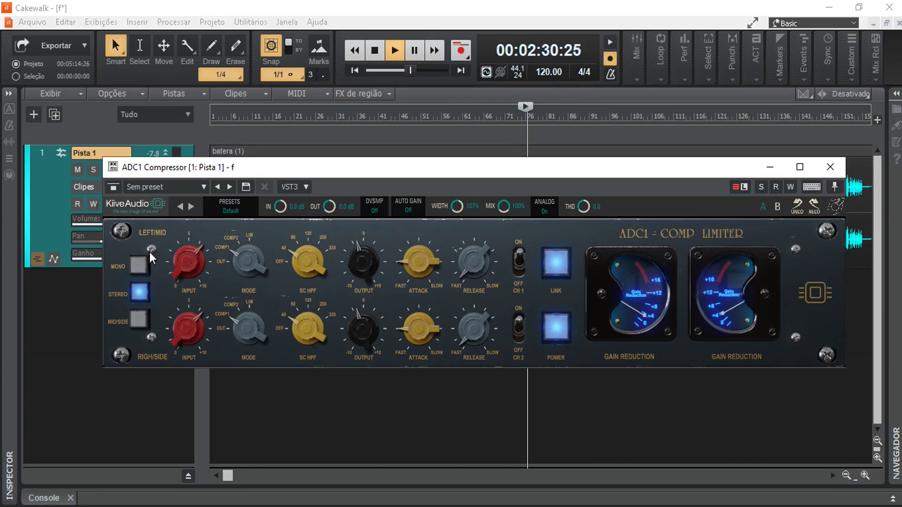
left_click(115, 189)
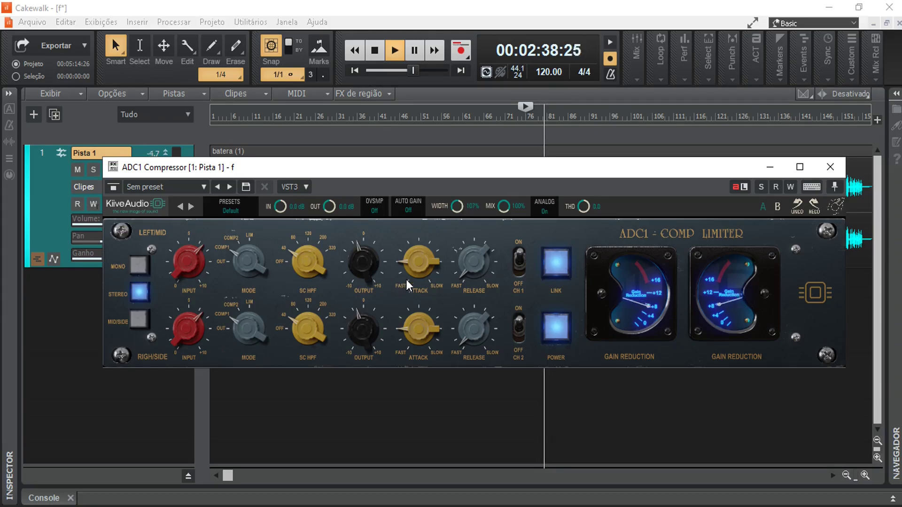
Make the linked Attack slightly faster on both channels
mouse_move(407, 260)
left_click_drag(407, 261, 406, 271)
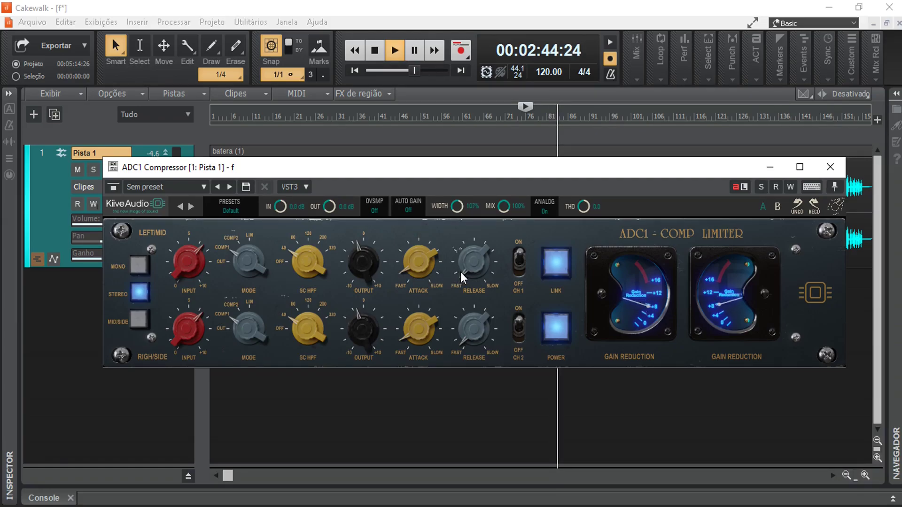
mouse_move(462, 269)
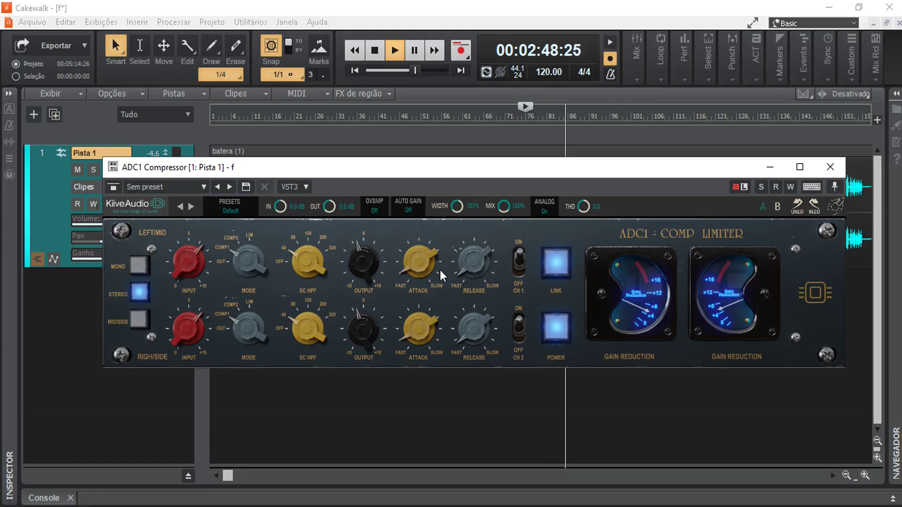
Compare the drums with and without compression by toggling the power, restarting playback and toggling the host bypass
left_click(548, 327)
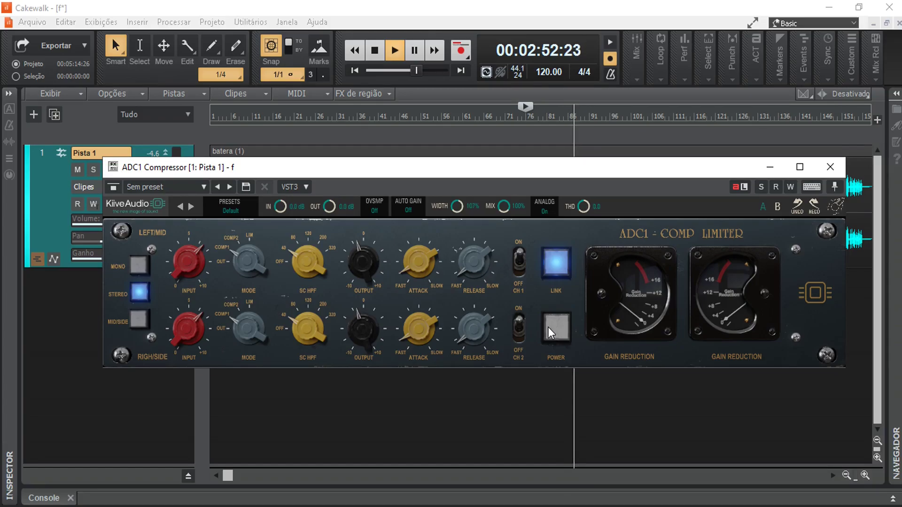
left_click(550, 331)
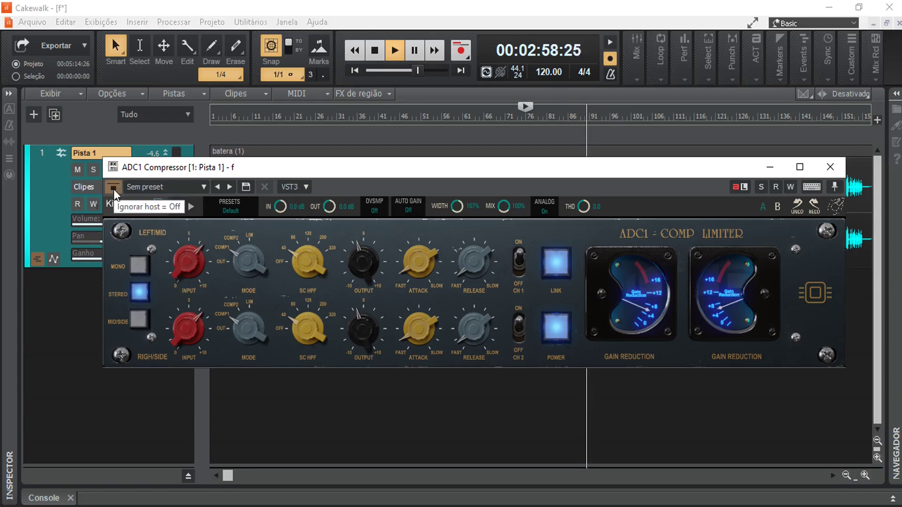
key("space")
key("space")
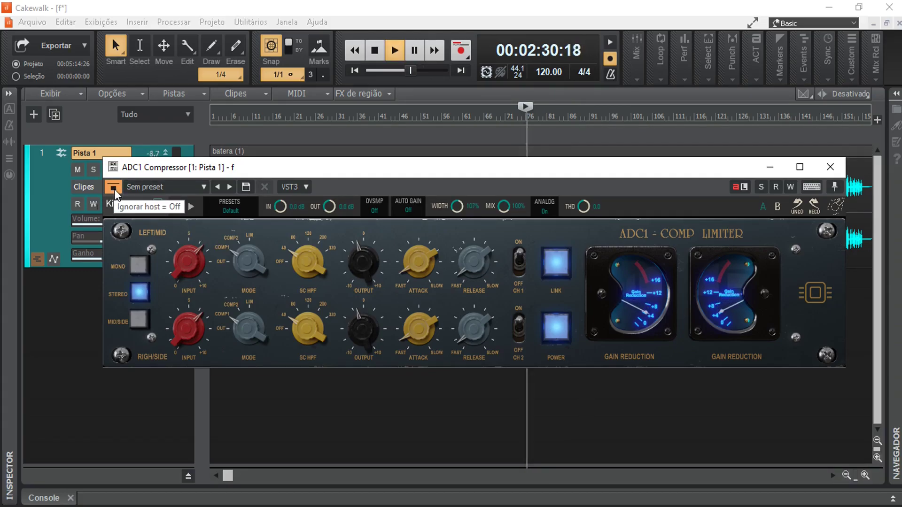
left_click(114, 189)
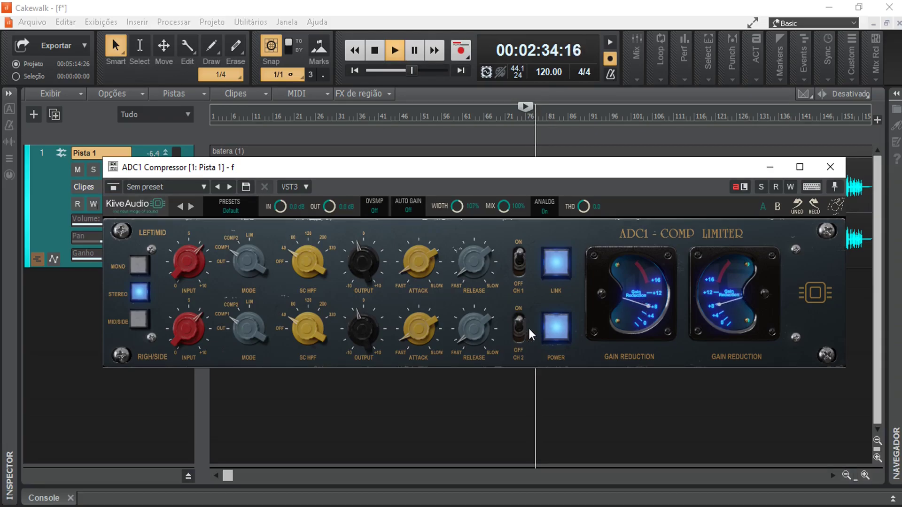
Switch the power off and back on during playback to compare the sound, and stop playback
left_click(556, 331)
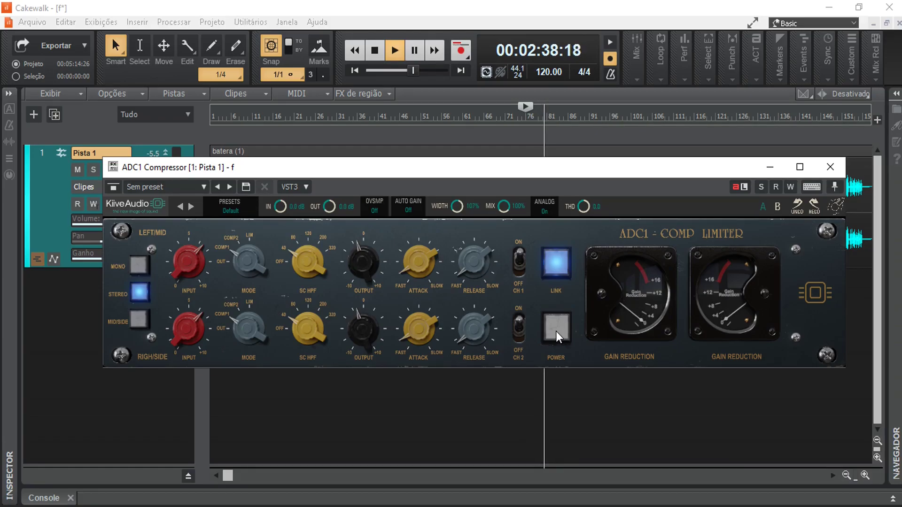
left_click(556, 331)
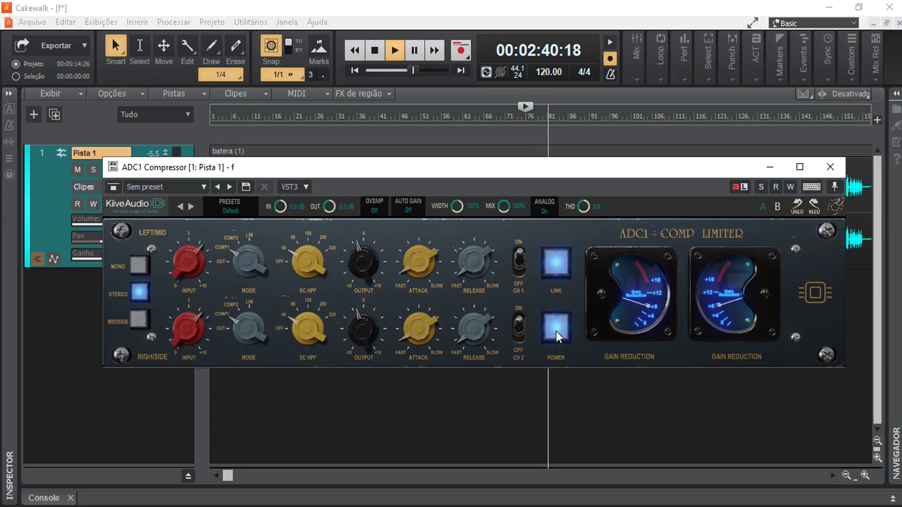
key("space")
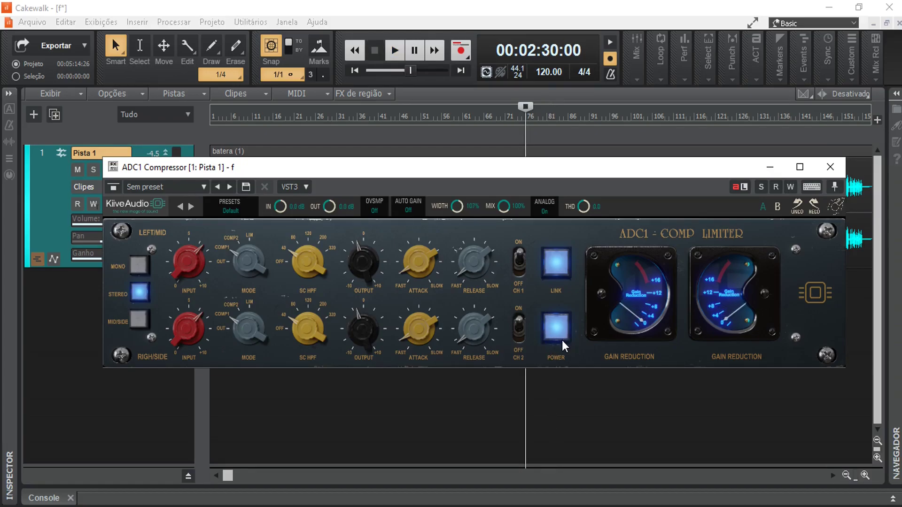
Replay the drums from 00:02:30:00, audition them with the power off and back on, and stop playback
key("space")
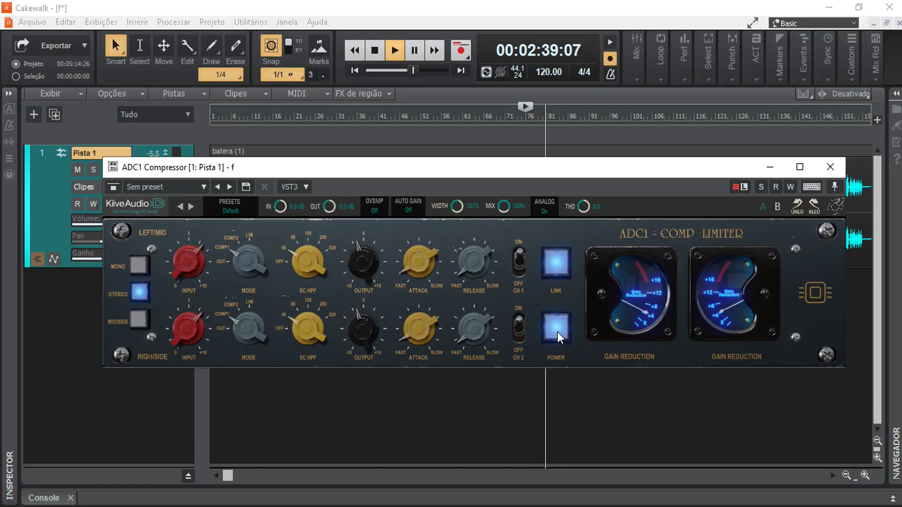
left_click(557, 332)
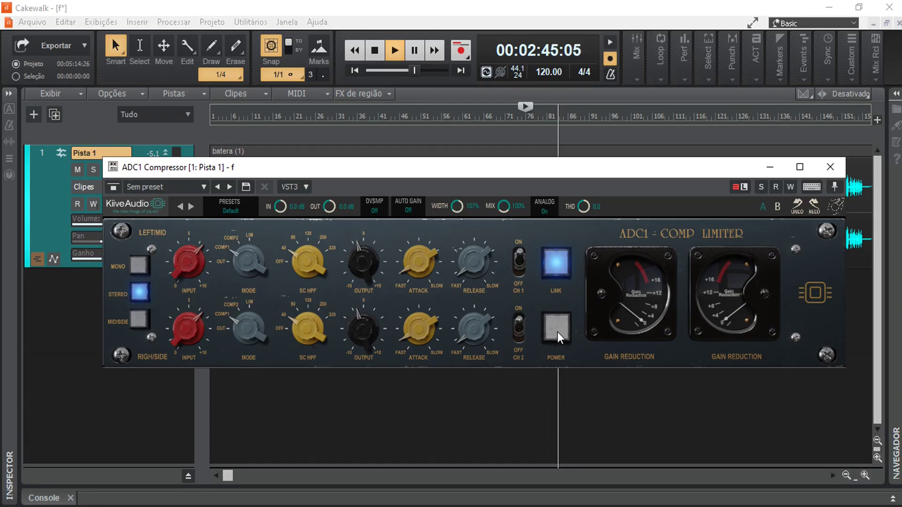
left_click(557, 332)
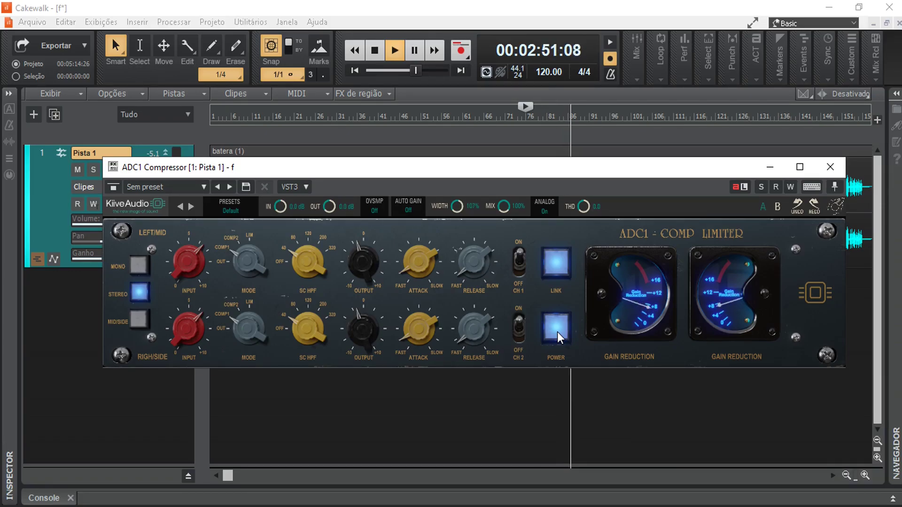
key("space")
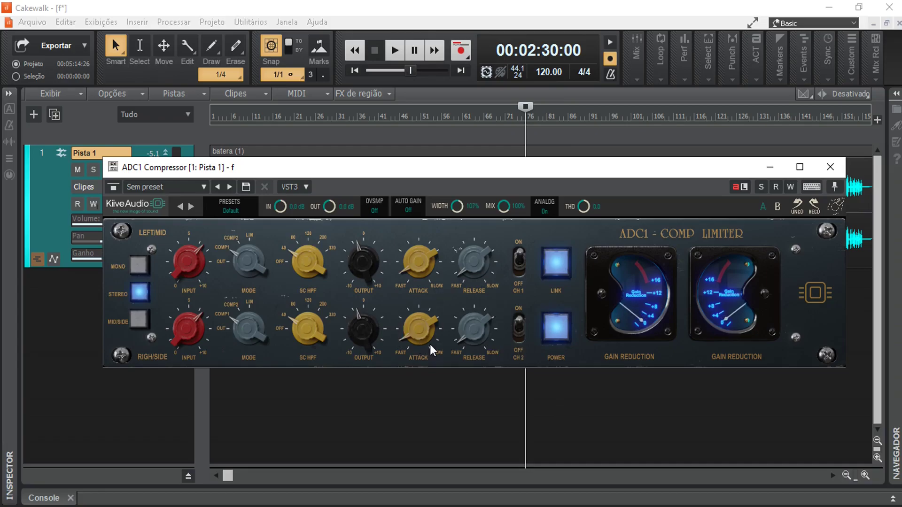